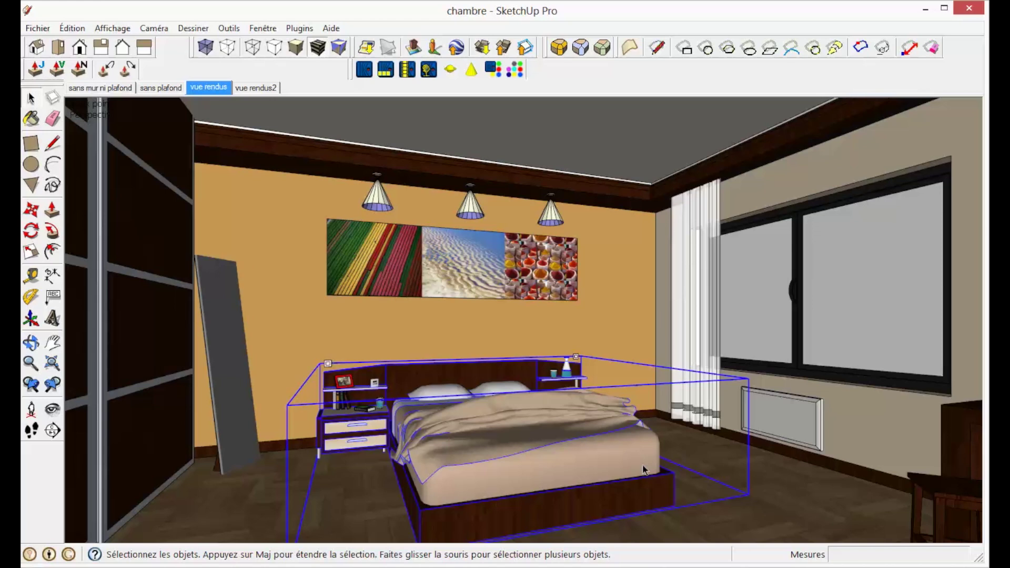
Deselect the bed and start the Export model to Kerkythea command
{"action": "key", "text": "Escape"}
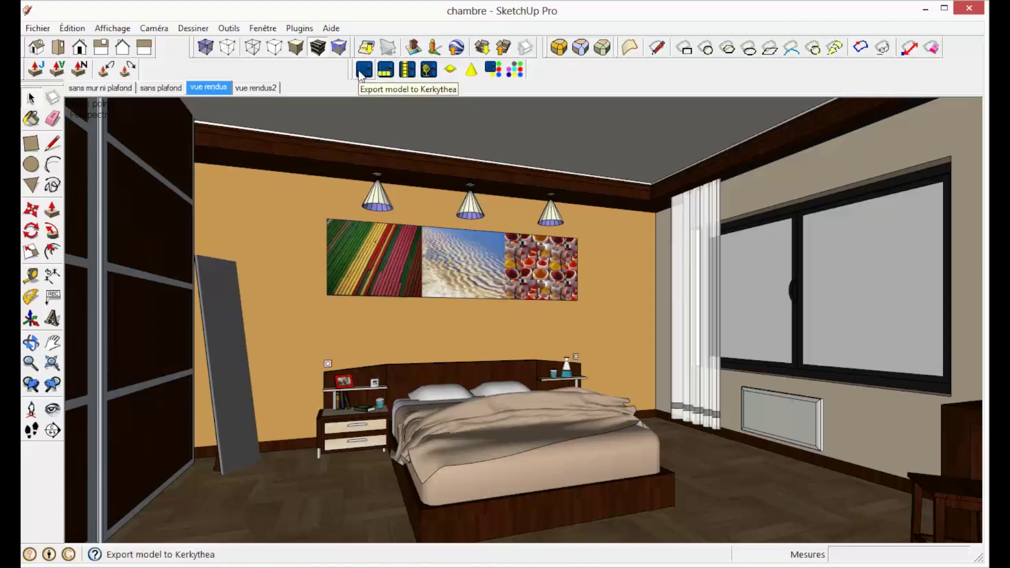
{"action": "left_click", "coordinate": [360, 73]}
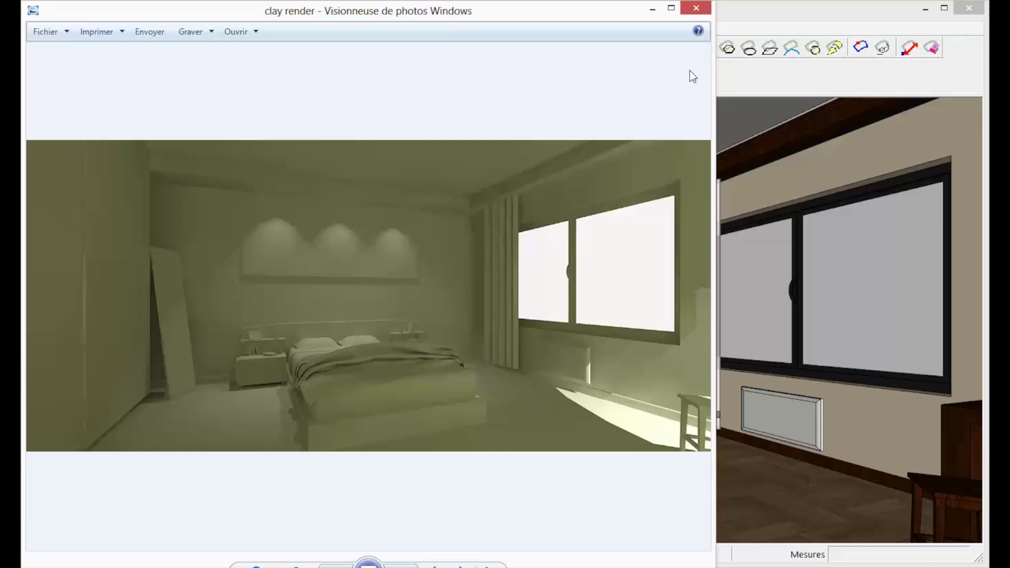
Close the clay render preview in Windows Photo Viewer
{"action": "left_click", "coordinate": [696, 8]}
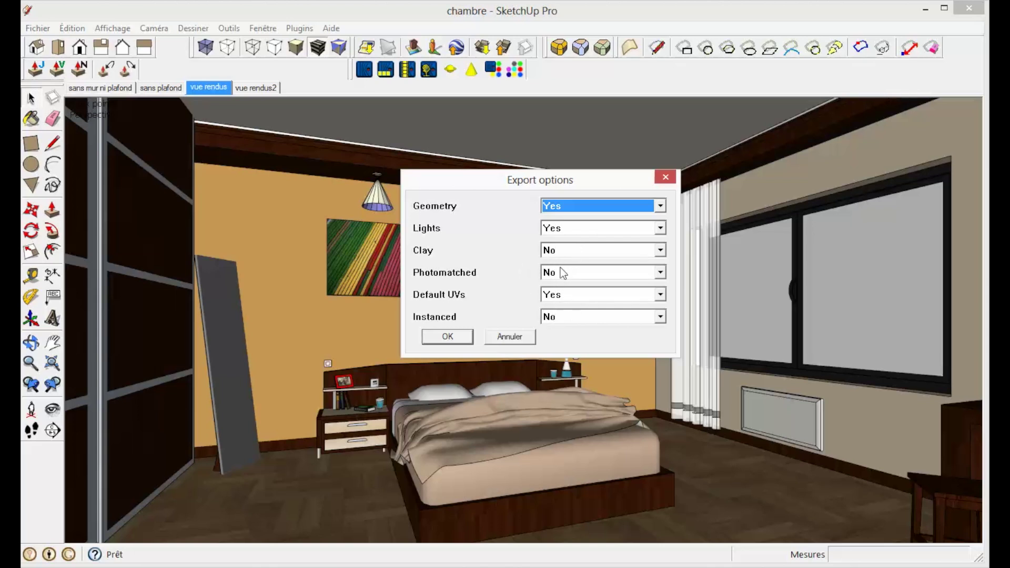
Accept the export options, save as chambrev1.xml, and open it in Kerkythea
{"action": "left_click", "coordinate": [454, 336]}
{"action": "left_click", "coordinate": [471, 414]}
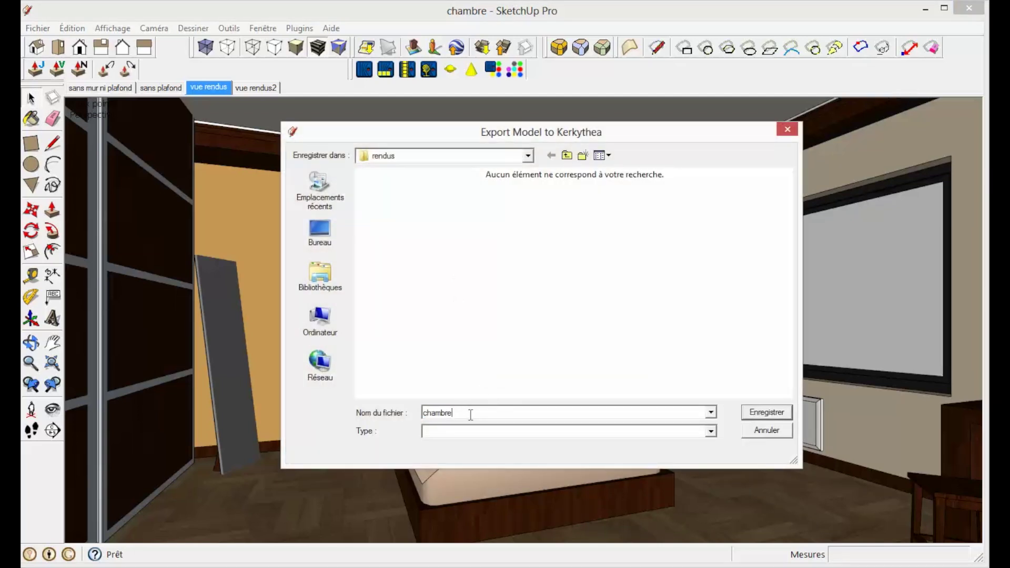
{"action": "type", "text": "v1.x"}
{"action": "type", "text": "ml"}
{"action": "left_click", "coordinate": [769, 413]}
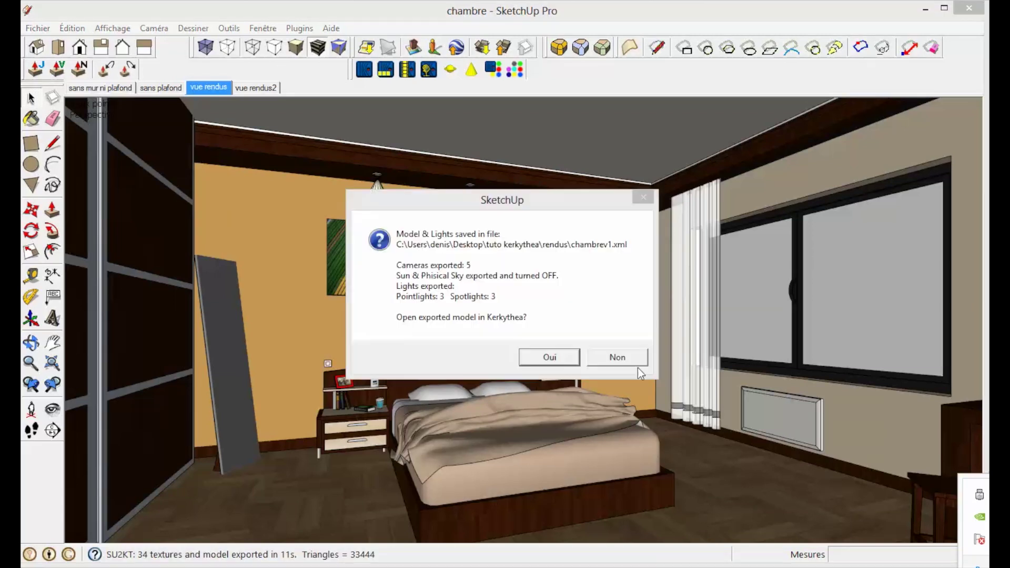
{"action": "left_click_drag", "start_coordinate": [539, 205], "coordinate": [633, 186]}
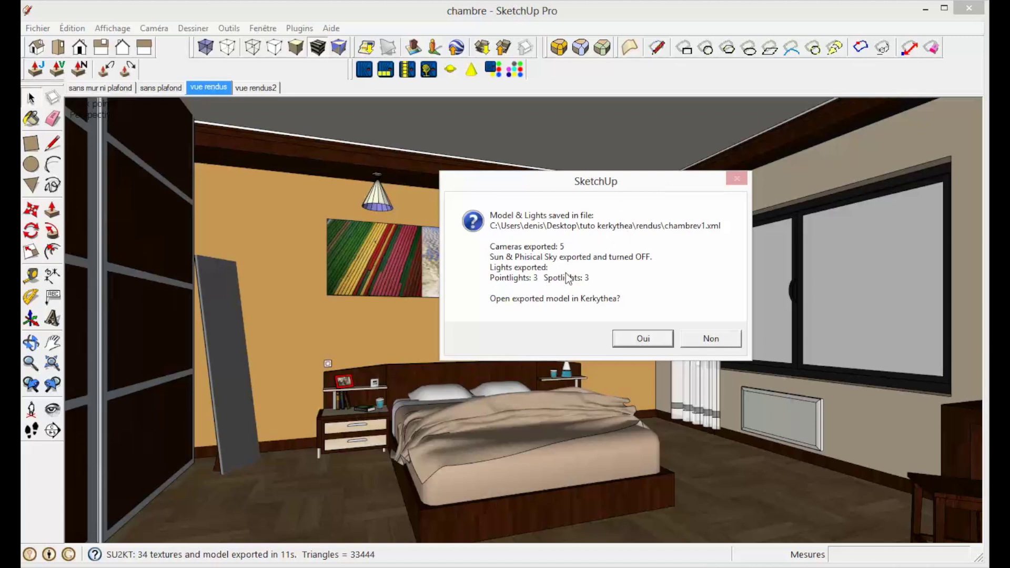
{"action": "left_click", "coordinate": [641, 340]}
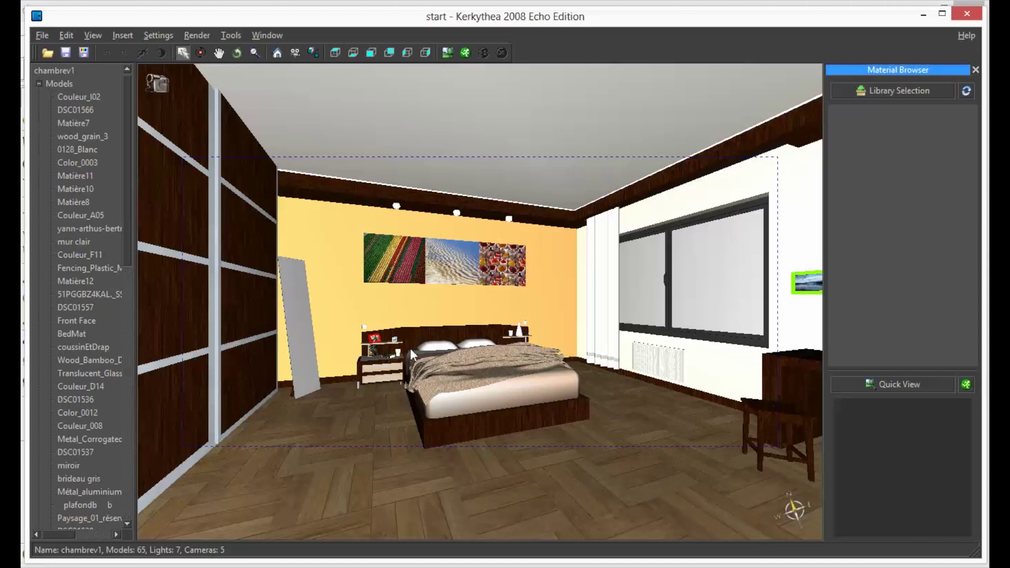
Zoom in and select the pillows and sheets, then the vase and cups
{"action": "scroll", "coordinate": [407, 345], "scroll_direction": "up", "scroll_amount": 5}
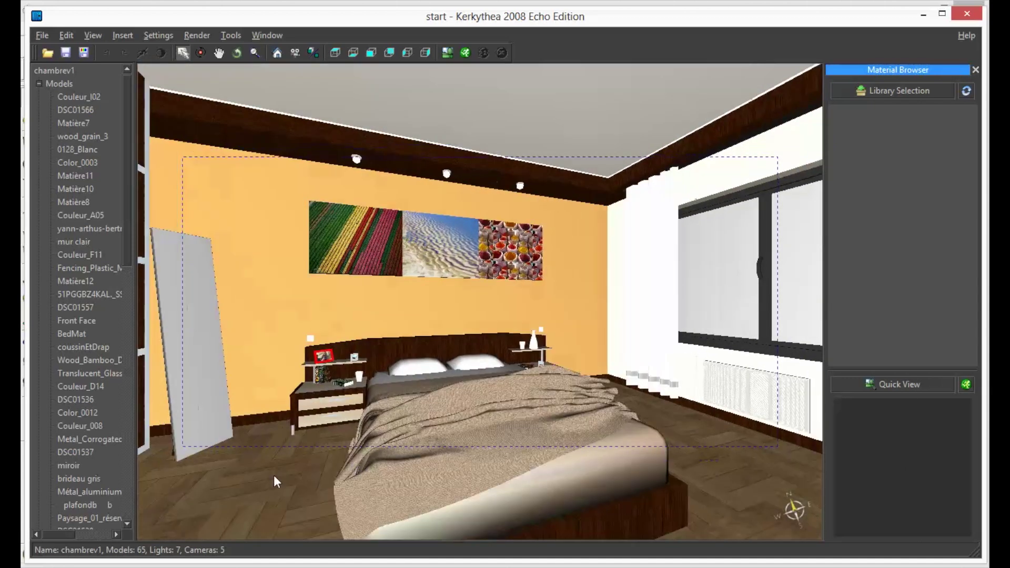
{"action": "scroll", "coordinate": [287, 483], "scroll_direction": "up", "scroll_amount": 3}
{"action": "scroll", "coordinate": [299, 483], "scroll_direction": "up", "scroll_amount": 2}
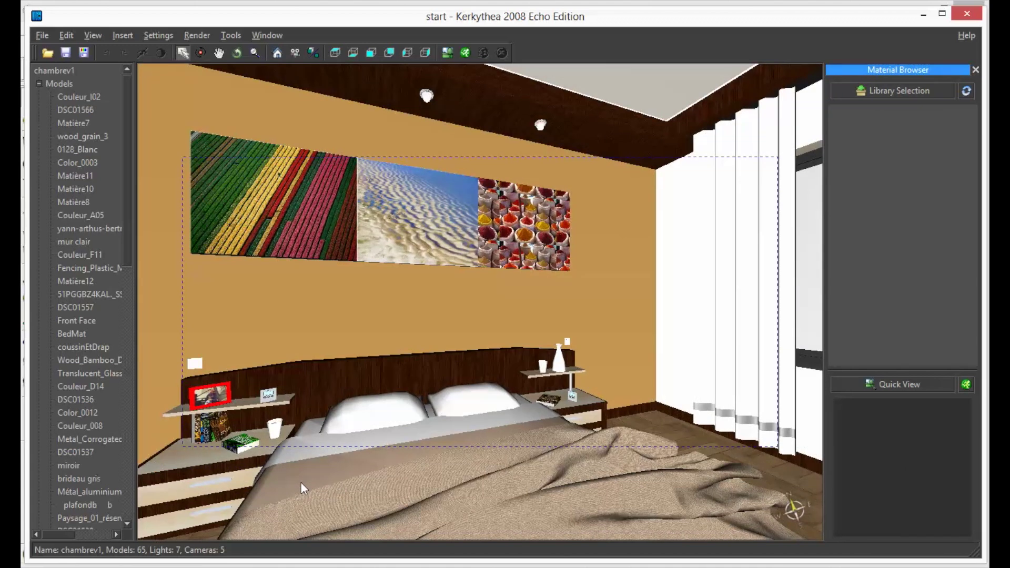
{"action": "left_click", "coordinate": [361, 415]}
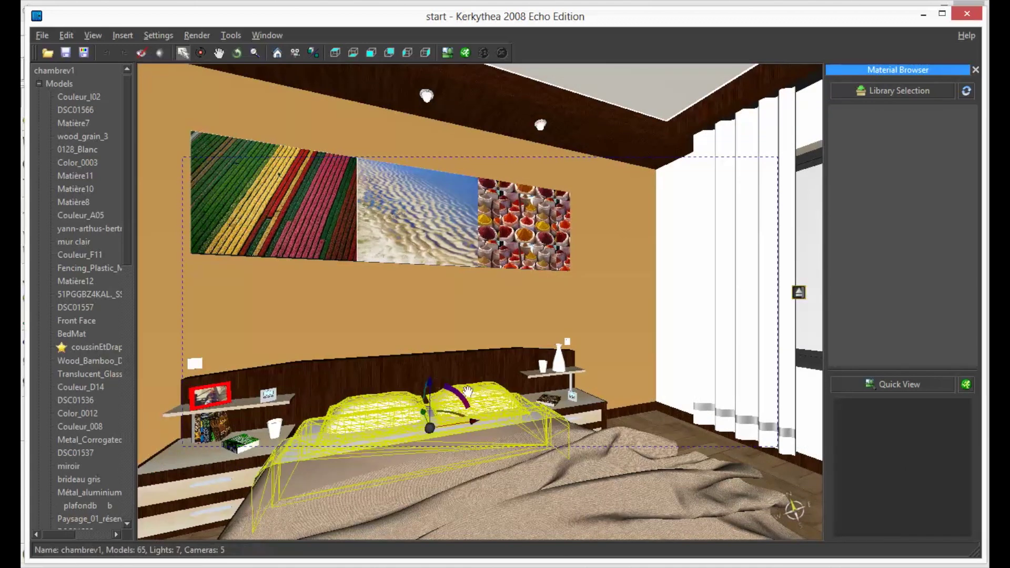
{"action": "left_click", "coordinate": [493, 390]}
{"action": "left_click", "coordinate": [396, 408]}
{"action": "left_click", "coordinate": [562, 370]}
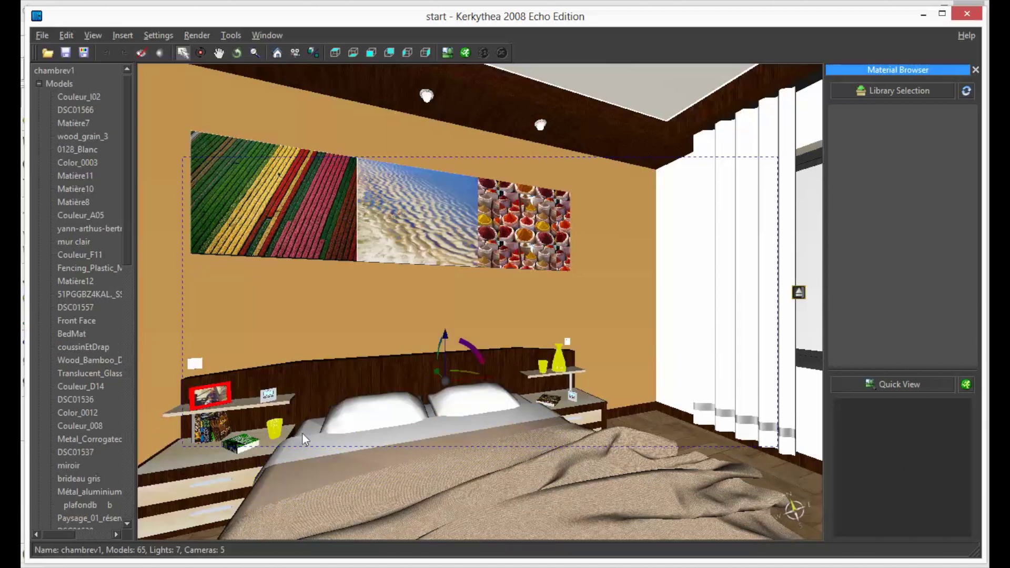
{"action": "left_click", "coordinate": [374, 407]}
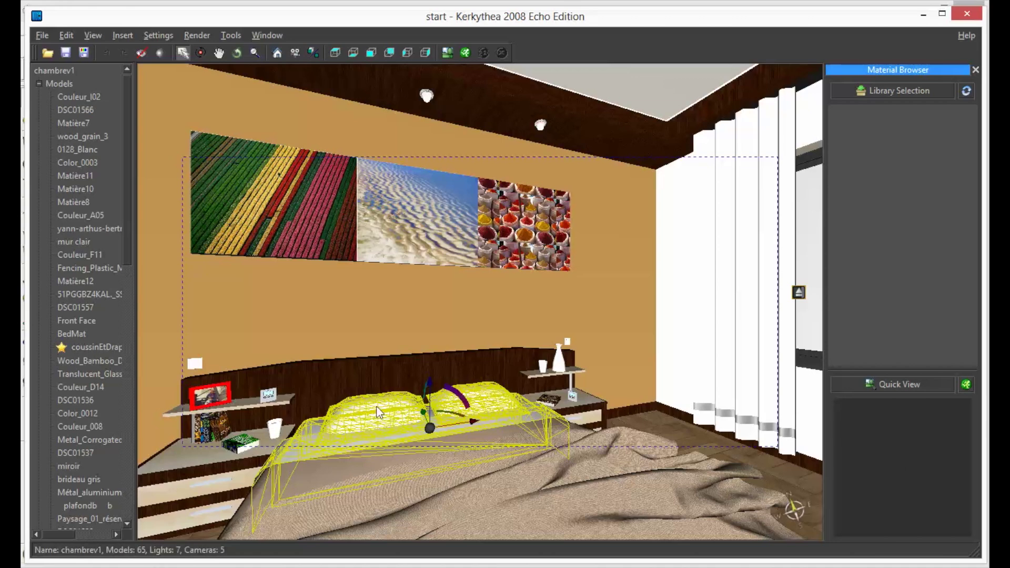
Orbit closer and lower around the bed from its left side
{"action": "scroll", "coordinate": [431, 385], "scroll_direction": "down", "scroll_amount": 3}
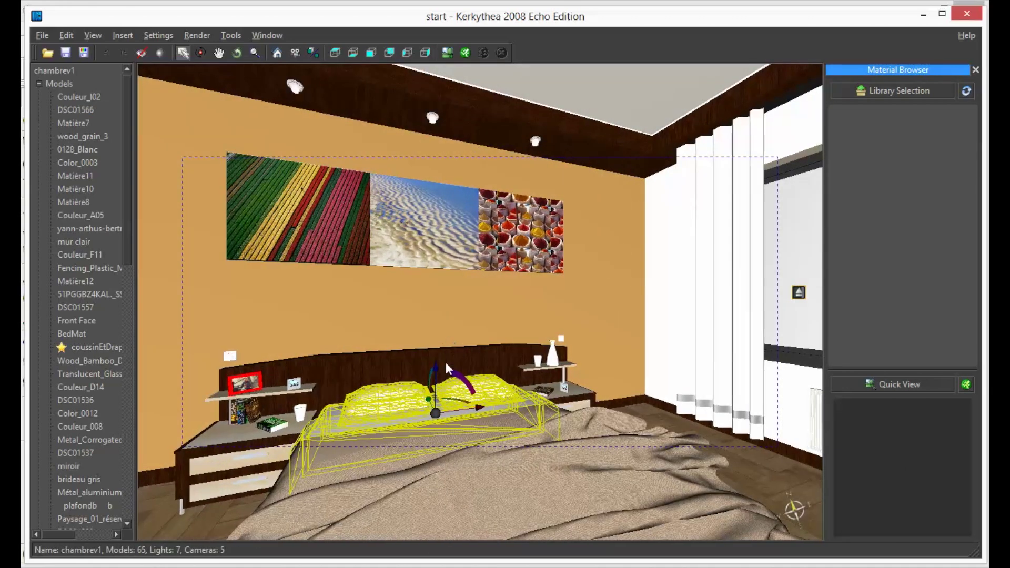
{"action": "mouse_move", "coordinate": [455, 342]}
{"action": "middle_mouse_down"}
{"action": "mouse_move", "coordinate": [368, 344]}
{"action": "mouse_move", "coordinate": [434, 380]}
{"action": "mouse_move", "coordinate": [428, 361]}
{"action": "middle_mouse_up"}
{"action": "mouse_move", "coordinate": [345, 324]}
{"action": "middle_mouse_down"}
{"action": "mouse_move", "coordinate": [443, 339]}
{"action": "mouse_move", "coordinate": [552, 311]}
{"action": "mouse_move", "coordinate": [507, 242]}
{"action": "mouse_move", "coordinate": [393, 283]}
{"action": "mouse_move", "coordinate": [421, 302]}
{"action": "middle_mouse_up"}
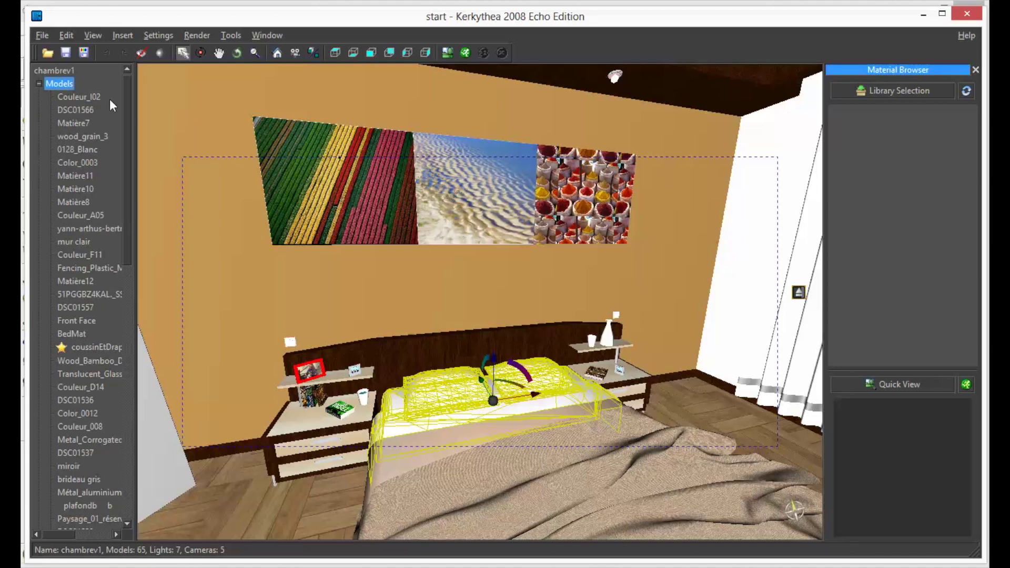
Go to the 'vue rendus' camera view and clear the pillow selection
{"action": "left_click_drag", "start_coordinate": [127, 96], "coordinate": [150, 271]}
{"action": "scroll", "coordinate": [87, 356], "scroll_direction": "down", "scroll_amount": 1}
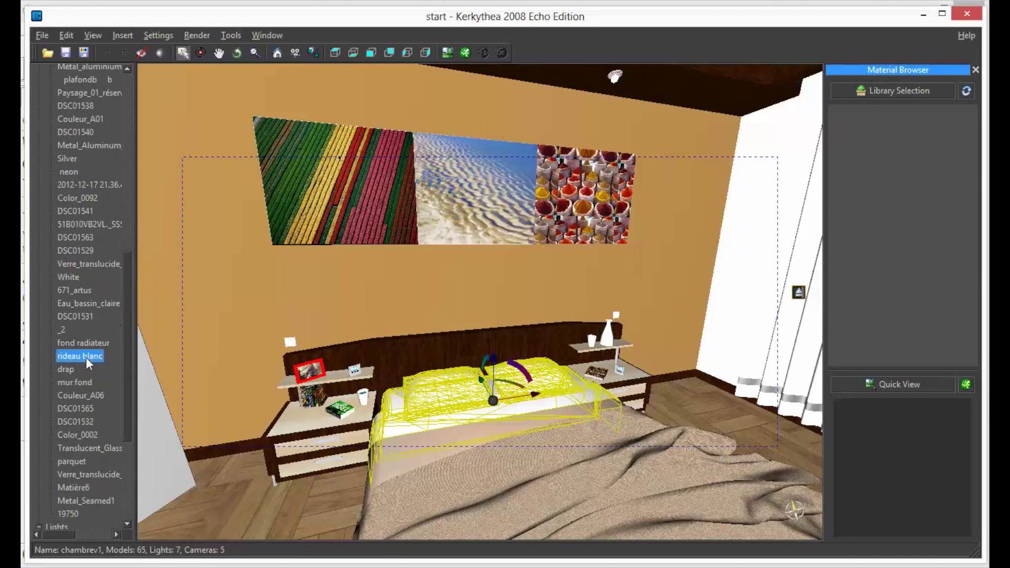
{"action": "left_click", "coordinate": [69, 177]}
{"action": "left_click_drag", "start_coordinate": [129, 301], "coordinate": [130, 380]}
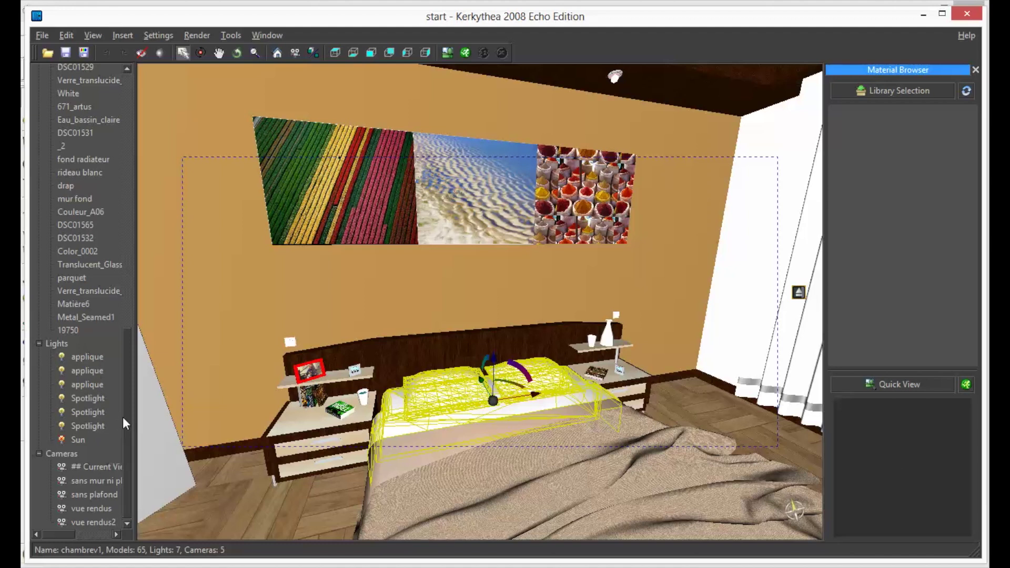
{"action": "right_click", "coordinate": [91, 509]}
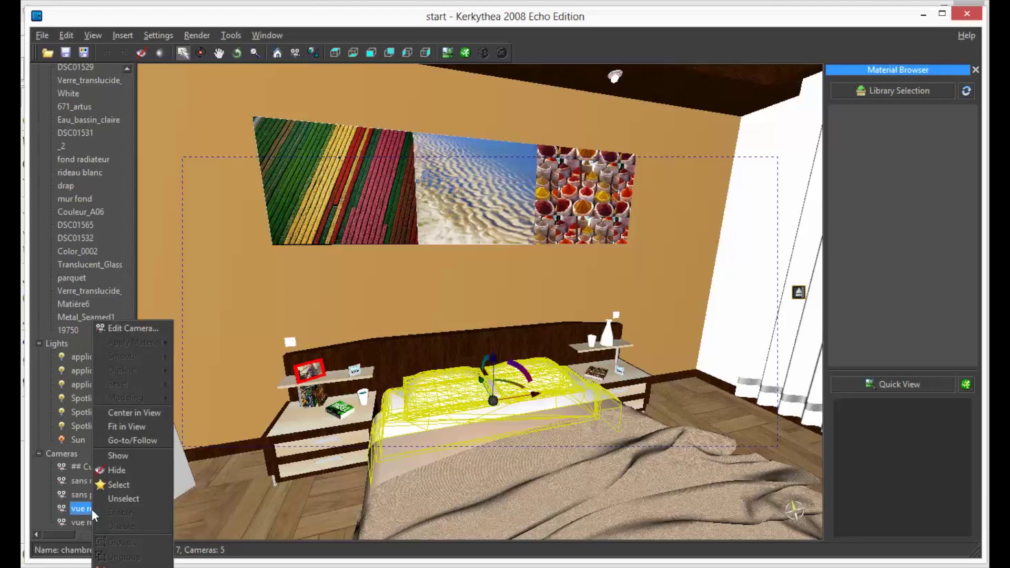
{"action": "left_click", "coordinate": [122, 441]}
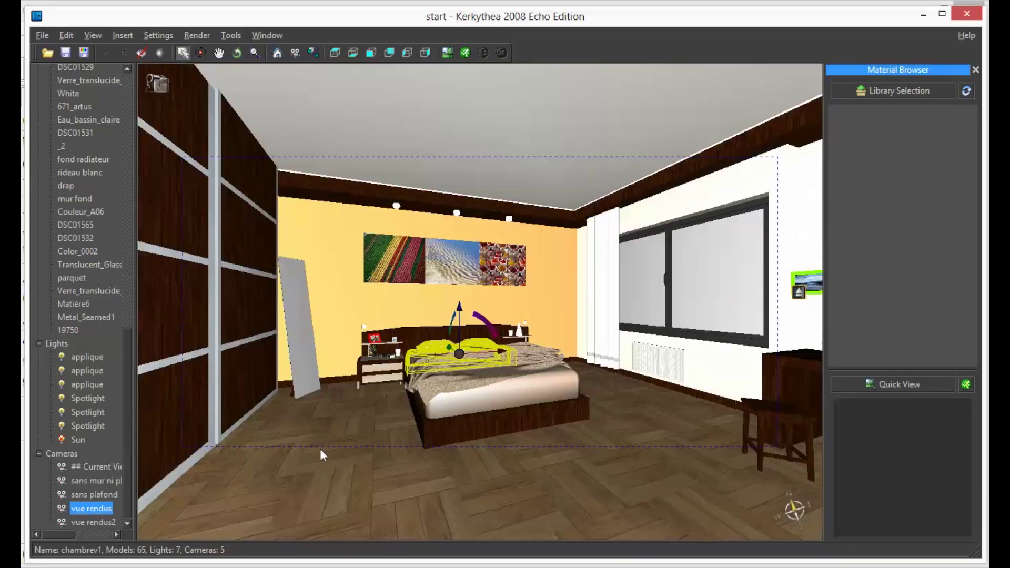
{"action": "left_click", "coordinate": [348, 421]}
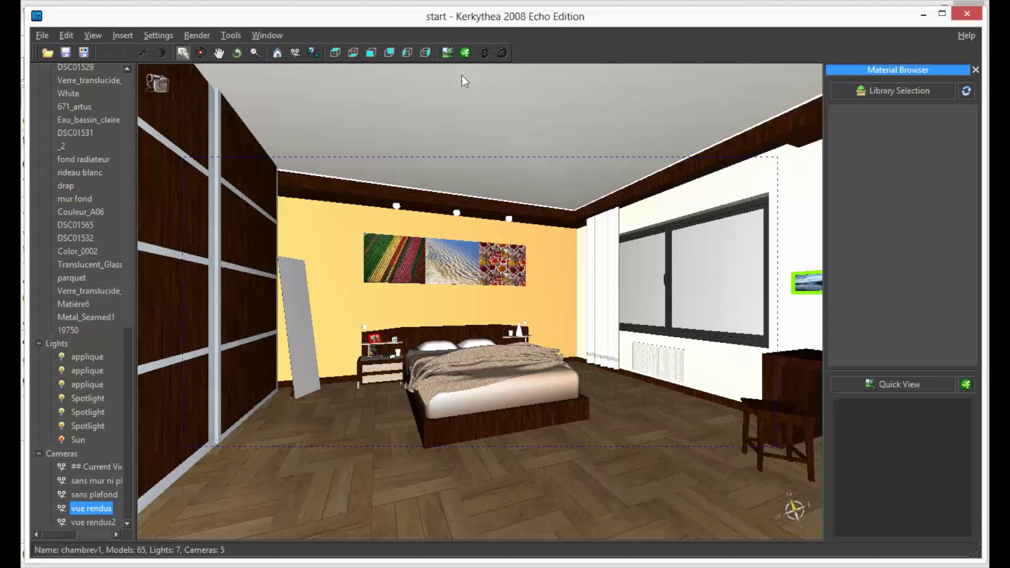
Set Max Scatter Bounces 2, photons 2000 - Few, and final gathering rays 80 - Few
{"action": "left_click", "coordinate": [201, 36]}
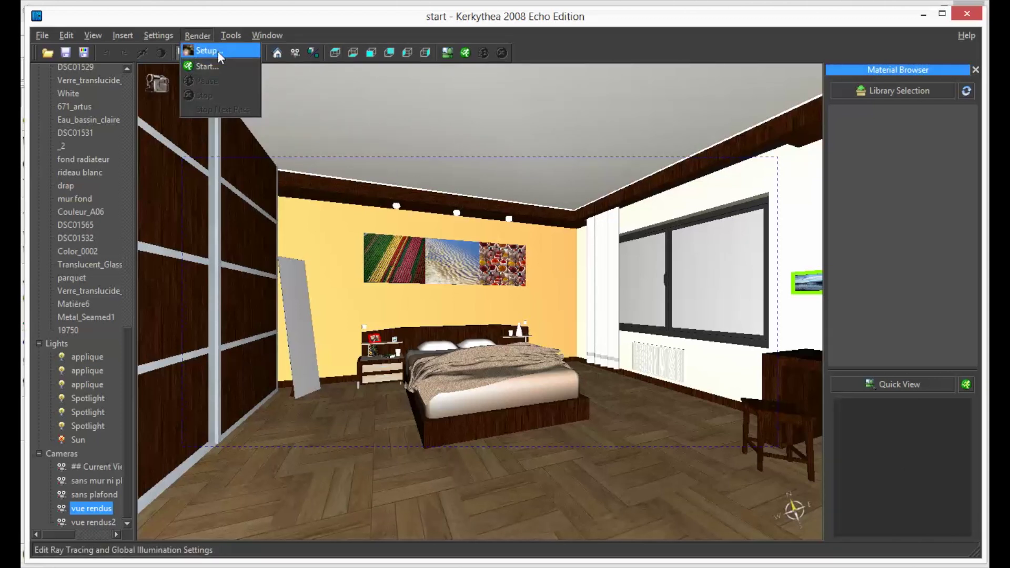
{"action": "left_click", "coordinate": [218, 52]}
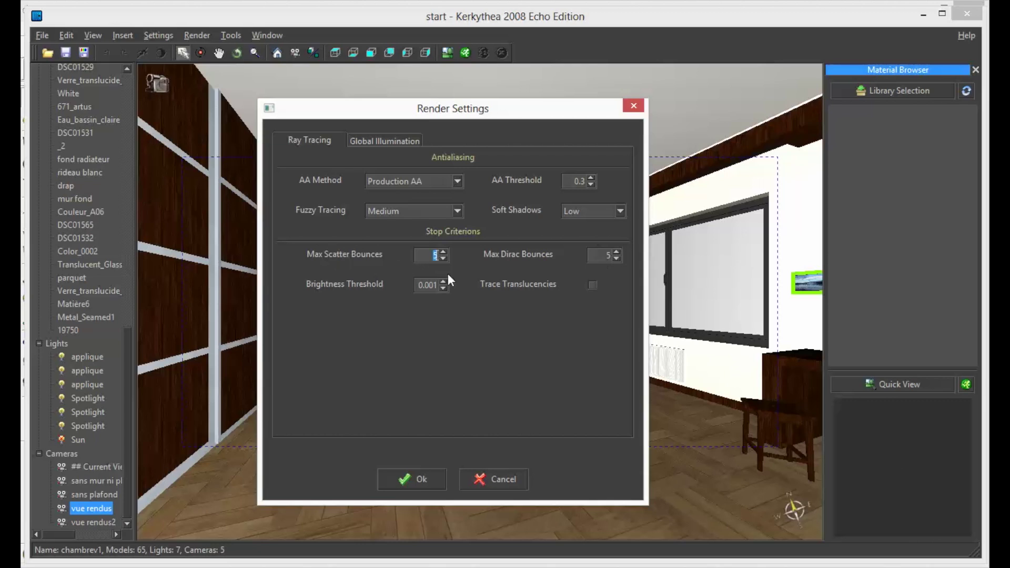
{"action": "type", "text": "2"}
{"action": "left_click", "coordinate": [382, 142]}
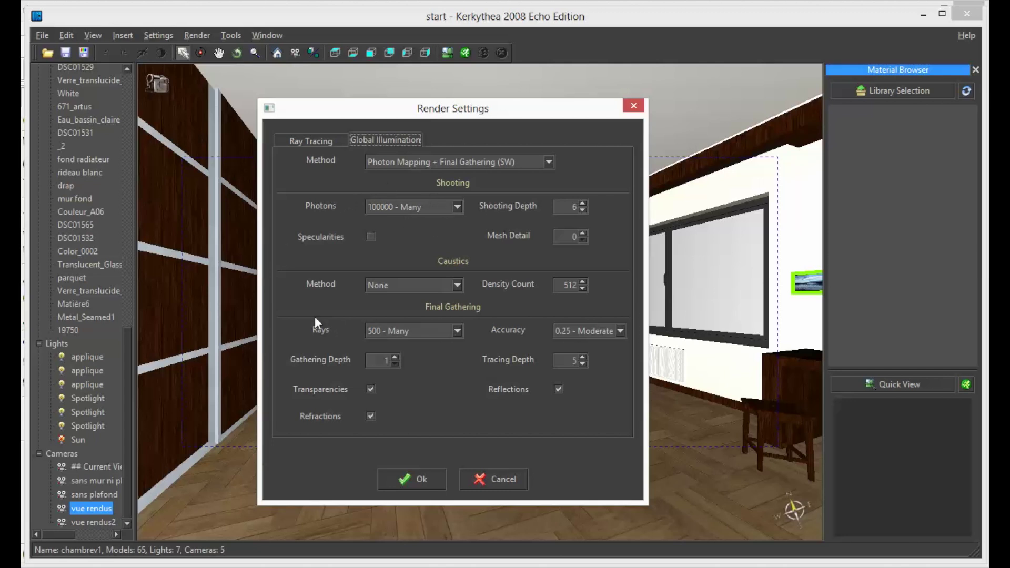
{"action": "left_click", "coordinate": [457, 207]}
{"action": "left_click", "coordinate": [427, 237]}
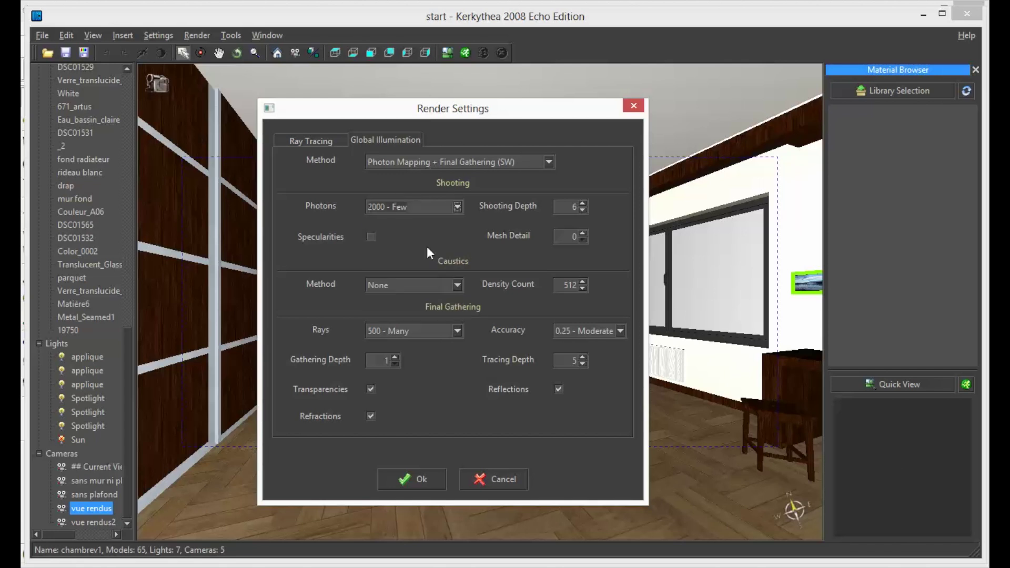
{"action": "left_click", "coordinate": [458, 330]}
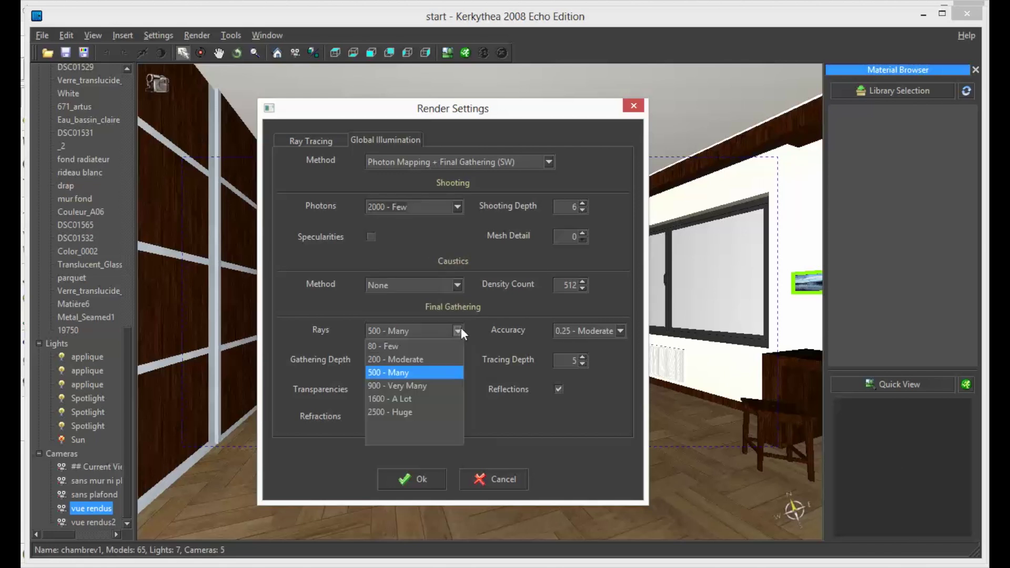
{"action": "left_click", "coordinate": [426, 346]}
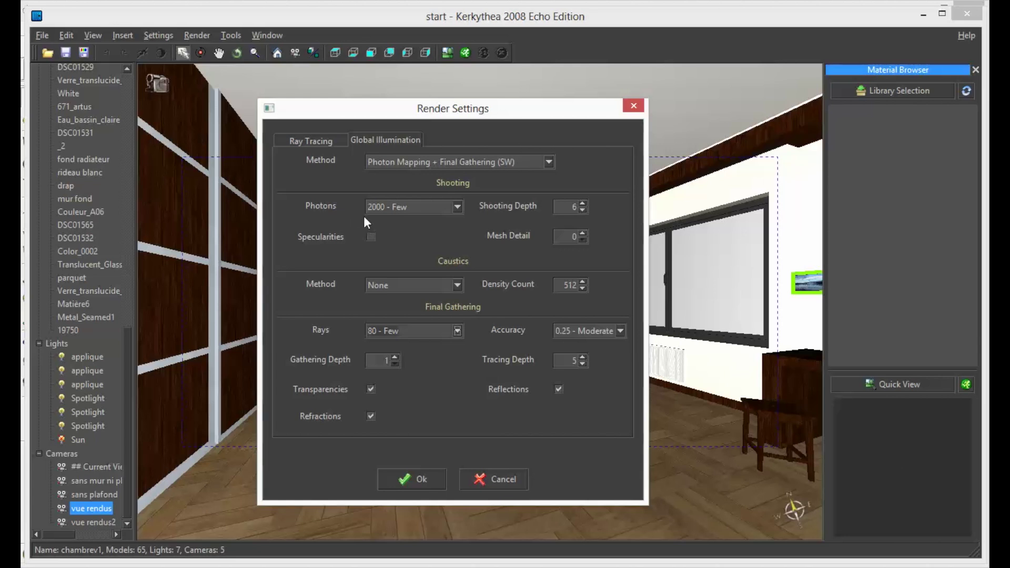
{"action": "left_click", "coordinate": [420, 480]}
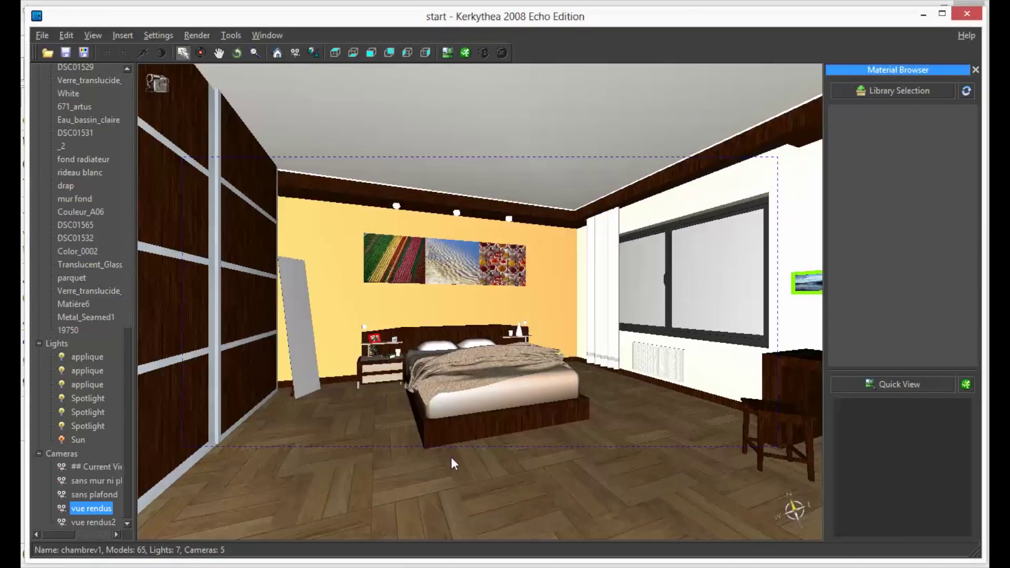
Choose the 'vue rendus' camera, keep '## Custom Settings ##', and use 8 threads
{"action": "left_click", "coordinate": [466, 50]}
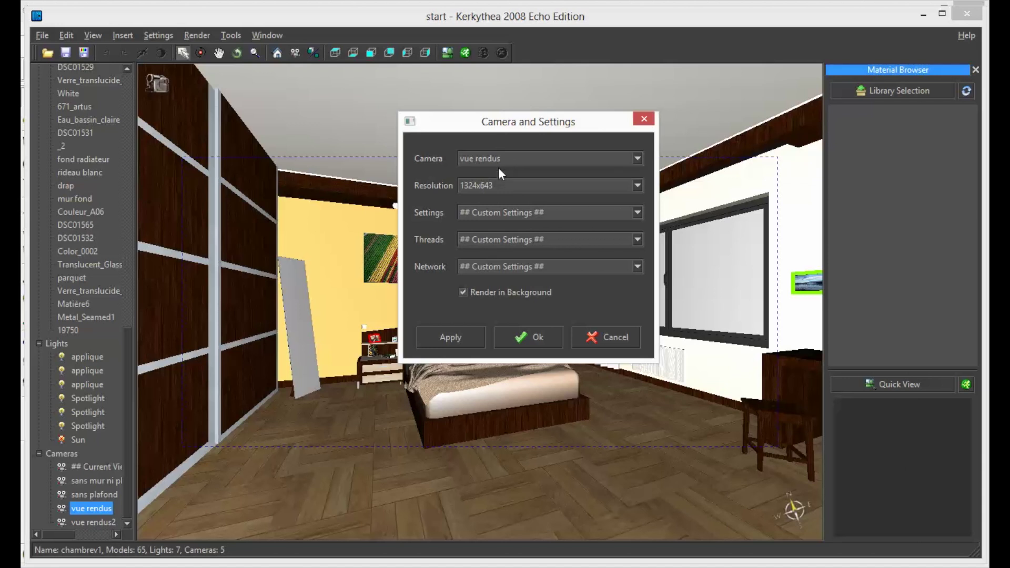
{"action": "left_click", "coordinate": [636, 159]}
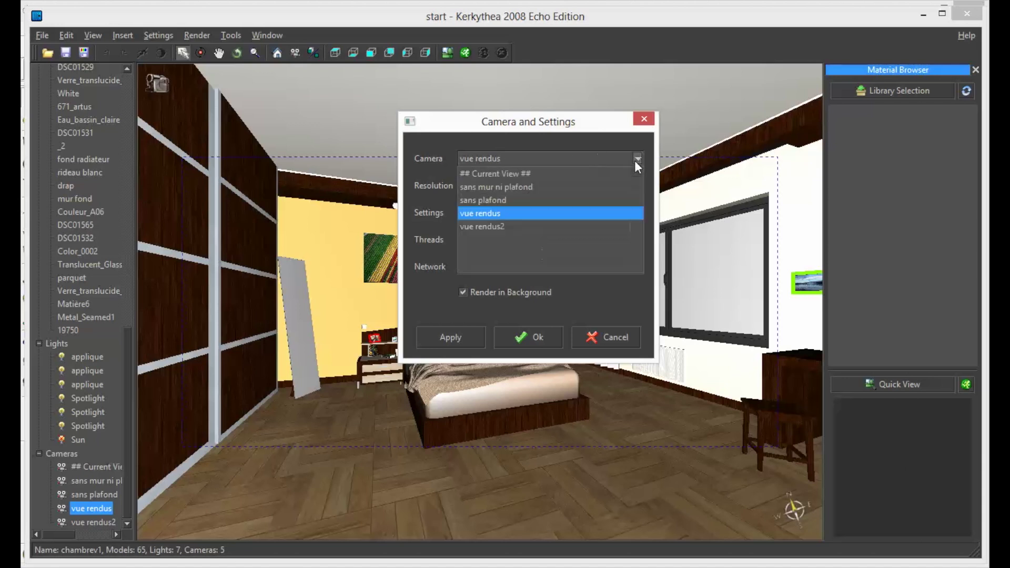
{"action": "left_click", "coordinate": [489, 213]}
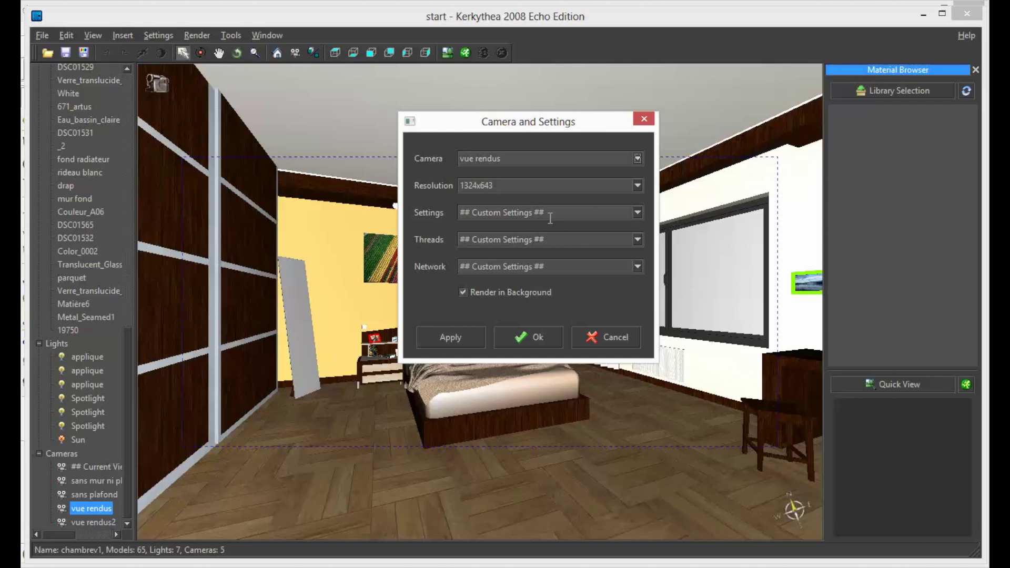
{"action": "left_click", "coordinate": [638, 211]}
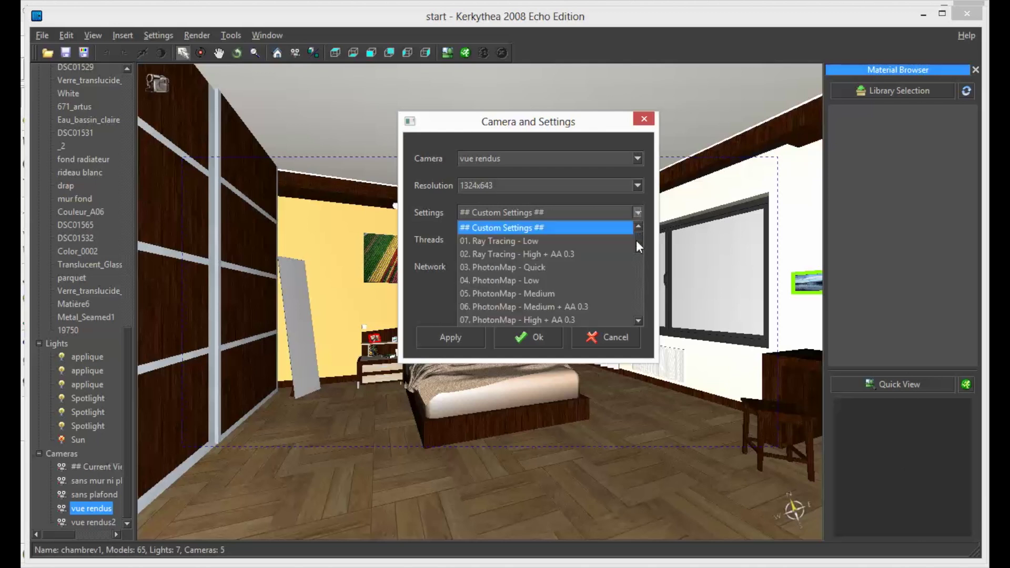
{"action": "mouse_move", "coordinate": [636, 240]}
{"action": "left_mouse_down"}
{"action": "mouse_move", "coordinate": [640, 302]}
{"action": "mouse_move", "coordinate": [645, 237]}
{"action": "left_mouse_up"}
{"action": "left_click", "coordinate": [515, 211]}
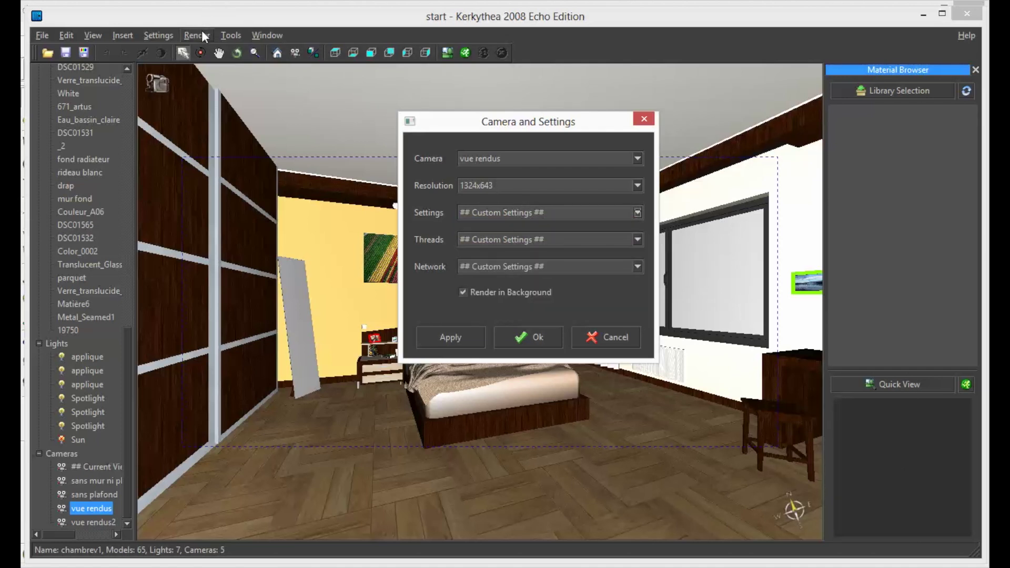
{"action": "left_click", "coordinate": [638, 239]}
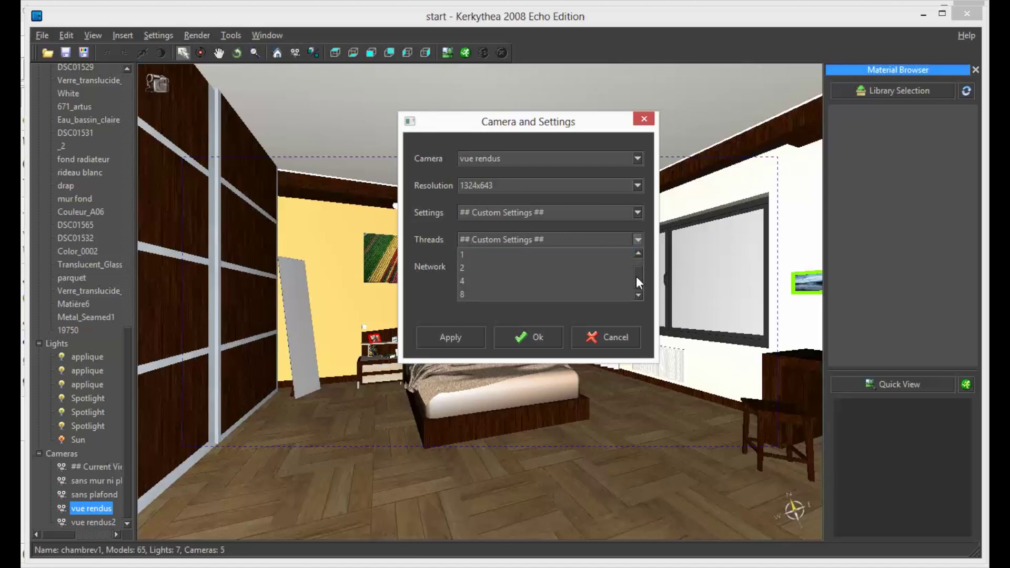
{"action": "left_click", "coordinate": [638, 252]}
{"action": "left_click", "coordinate": [638, 294]}
{"action": "left_click", "coordinate": [490, 294]}
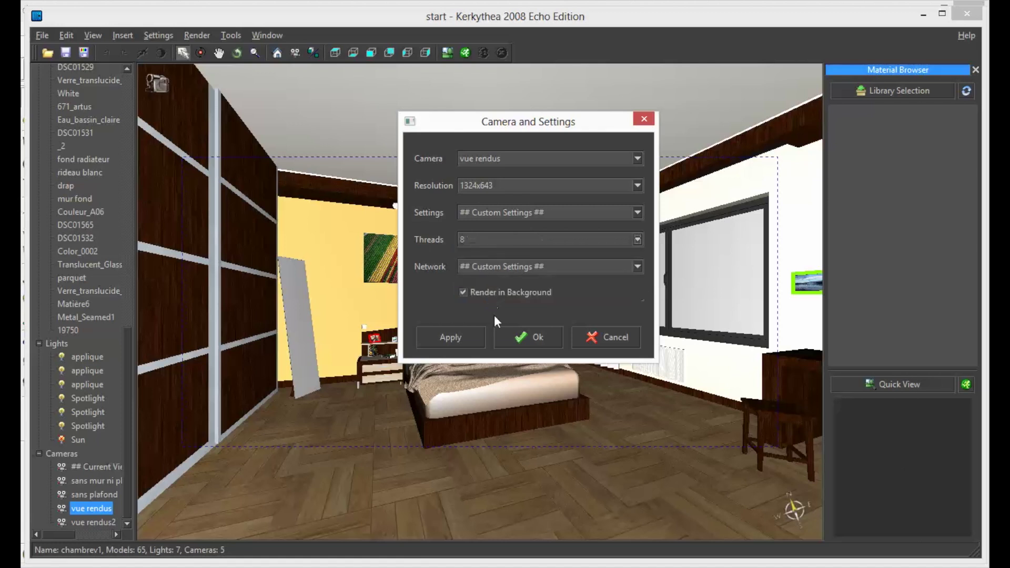
Start the render, pause it, then resume it until it finishes
{"action": "left_click", "coordinate": [537, 335]}
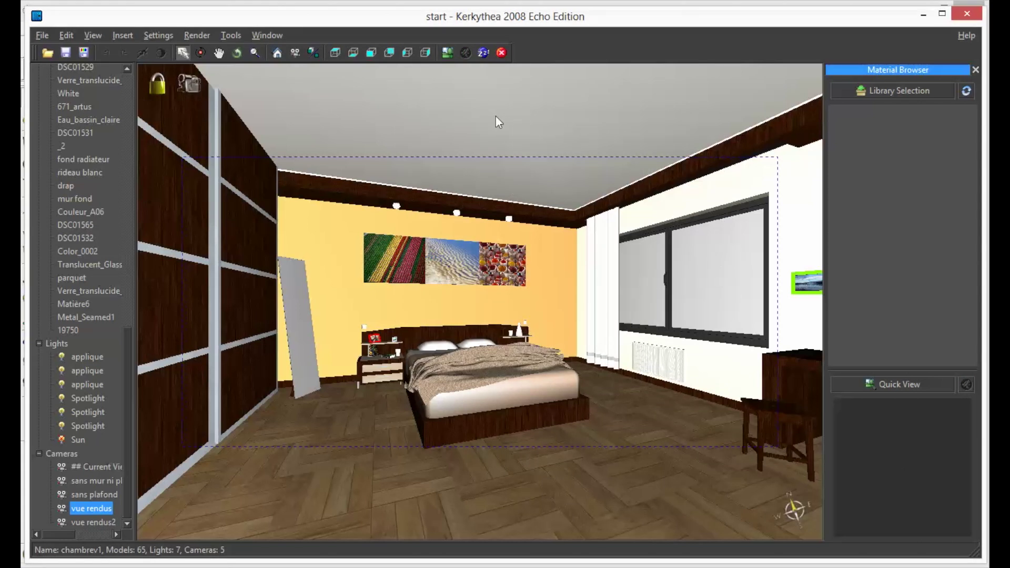
{"action": "left_click", "coordinate": [485, 53]}
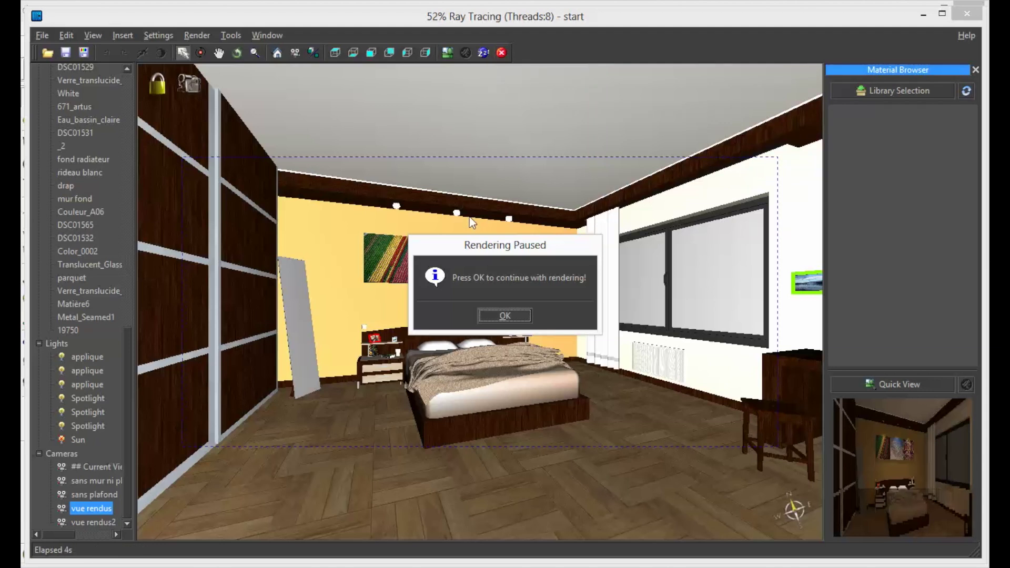
{"action": "left_click", "coordinate": [505, 316]}
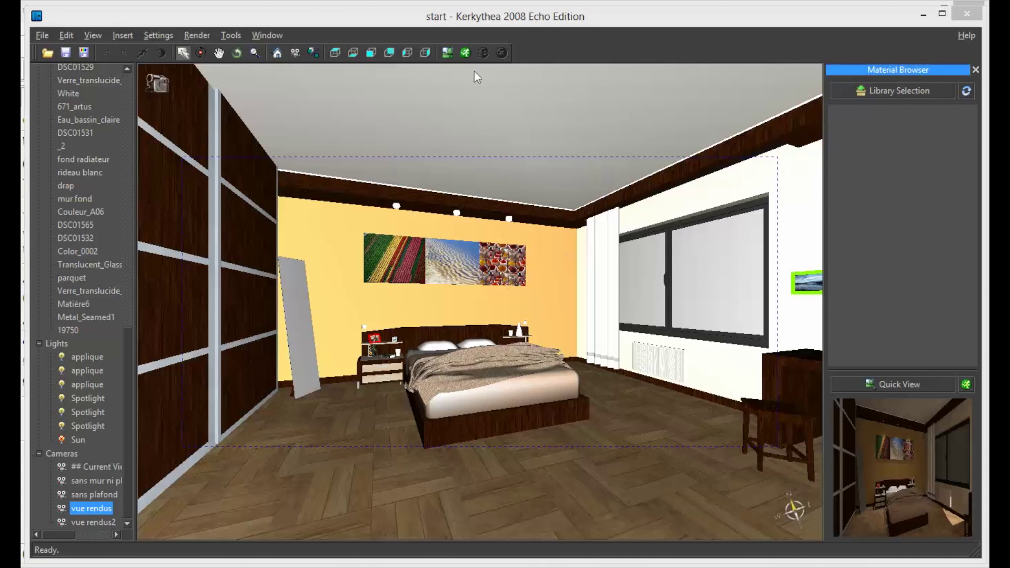
Show the finished render in its own window, zoomed out and enlarged
{"action": "left_click", "coordinate": [450, 52]}
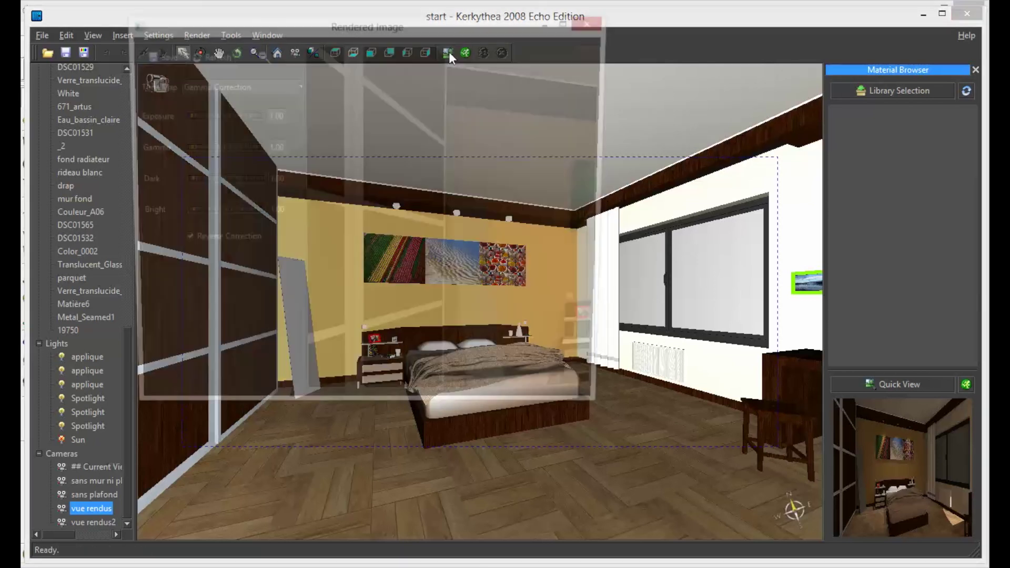
{"action": "left_click_drag", "start_coordinate": [447, 30], "coordinate": [466, 73]}
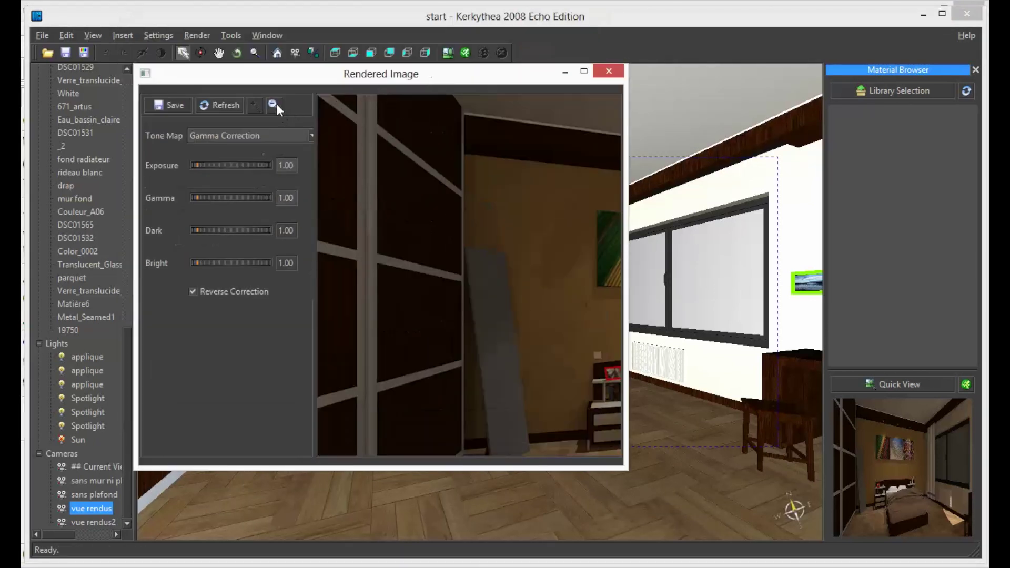
{"action": "left_click", "coordinate": [275, 105]}
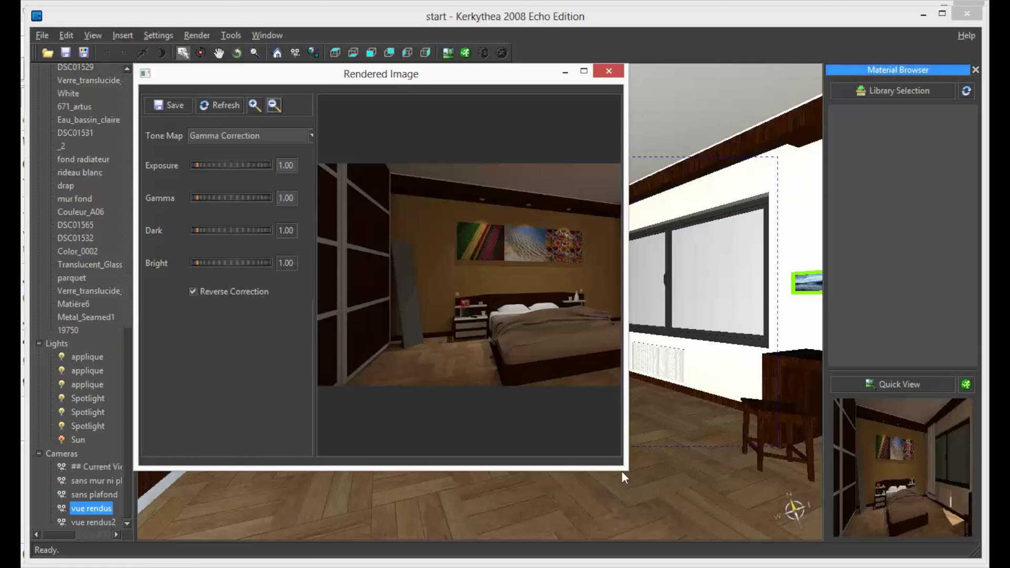
{"action": "left_click_drag", "start_coordinate": [623, 471], "coordinate": [873, 501]}
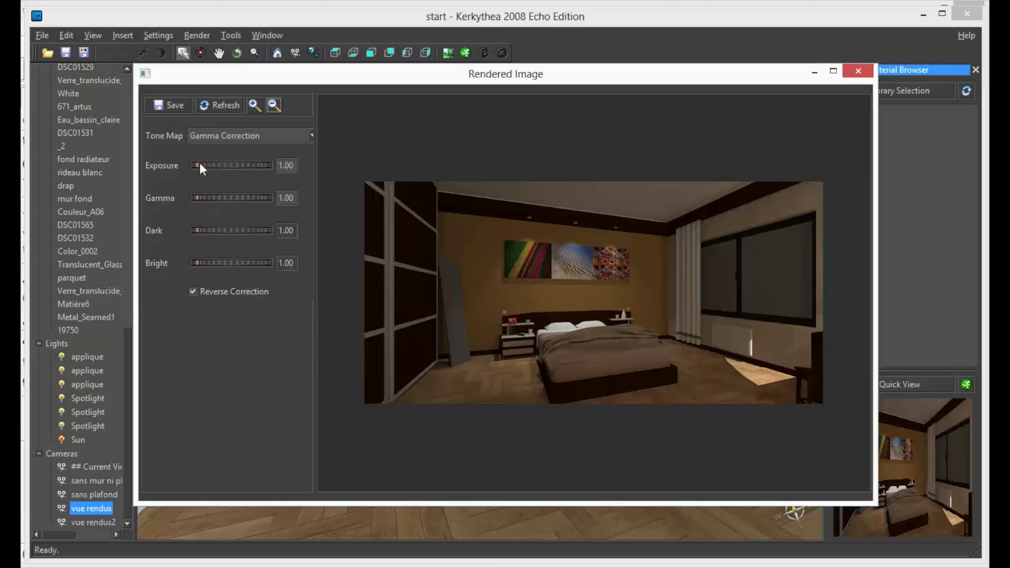
Try exposure 1.70 and gamma 2.10, then set both back to 1
{"action": "left_click_drag", "start_coordinate": [204, 162], "coordinate": [209, 162]}
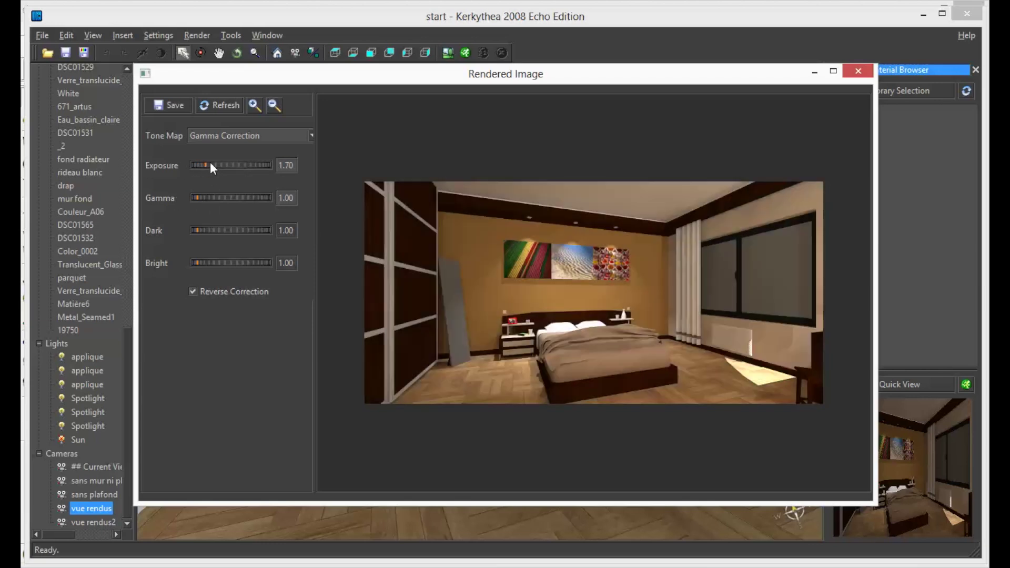
{"action": "left_click_drag", "start_coordinate": [211, 197], "coordinate": [228, 194]}
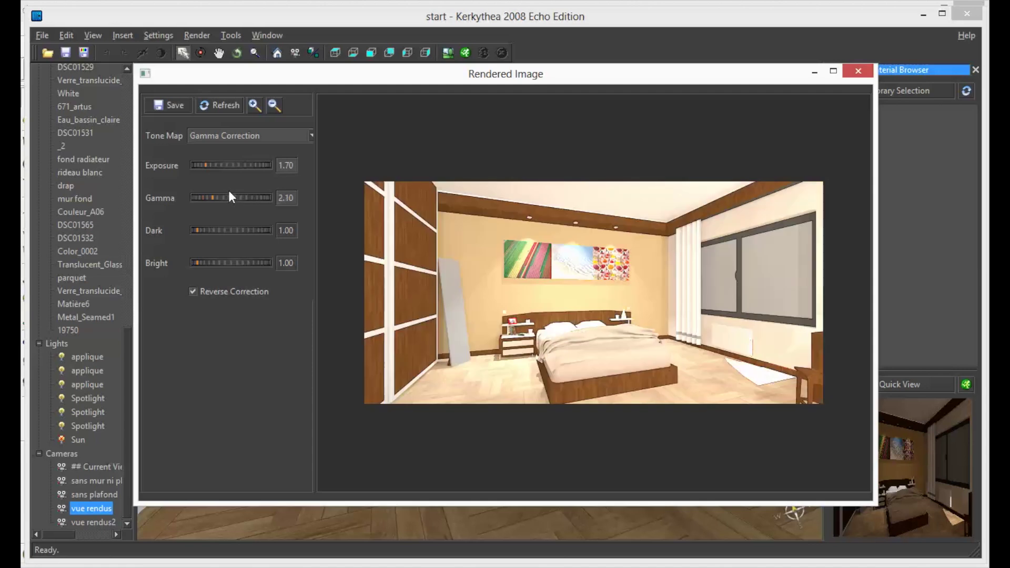
{"action": "scroll", "coordinate": [242, 198], "scroll_direction": "down", "scroll_amount": 6}
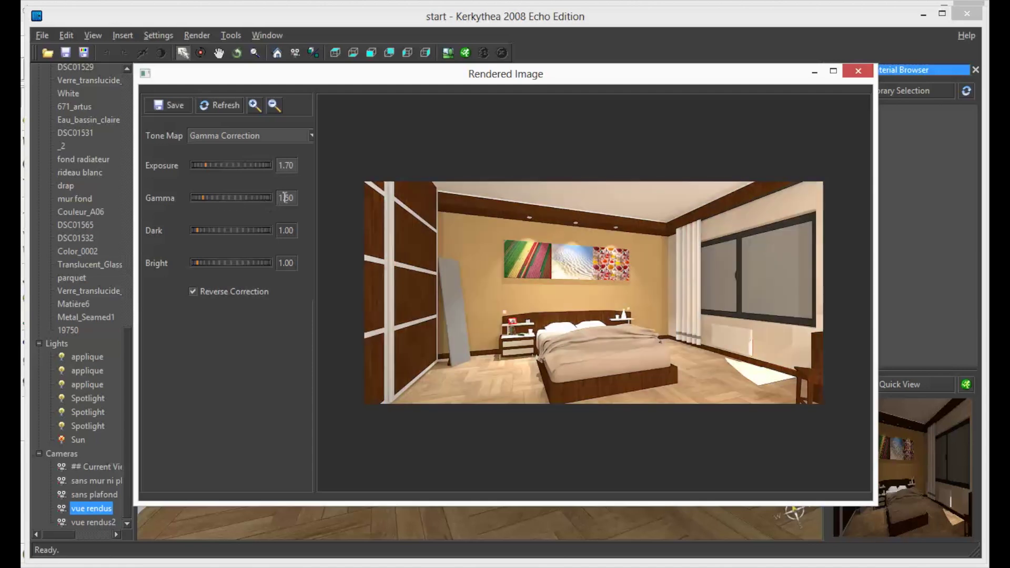
{"action": "double_click", "coordinate": [284, 198]}
{"action": "type", "text": "1"}
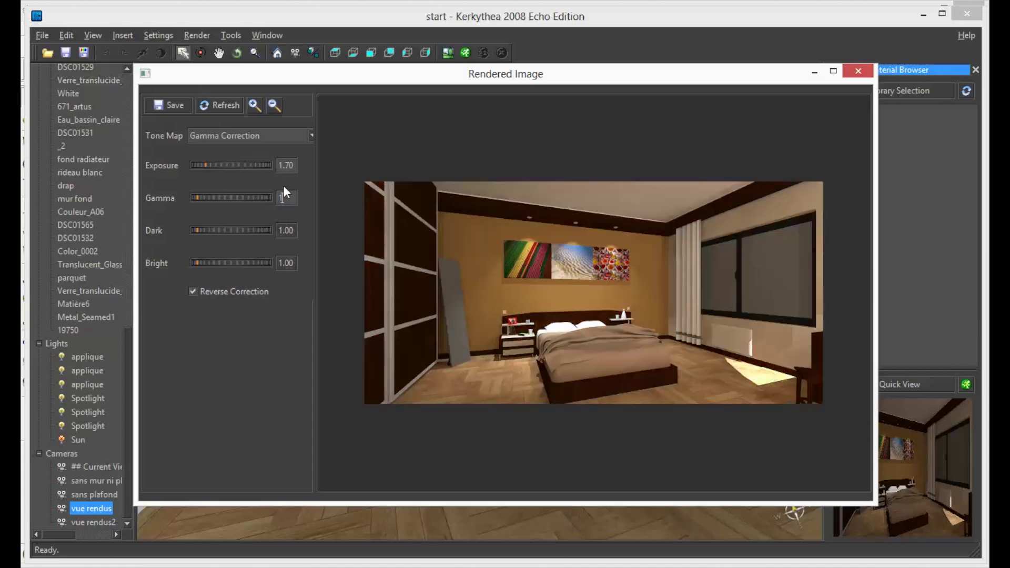
{"action": "key", "text": "shift+Tab"}
{"action": "type", "text": "1"}
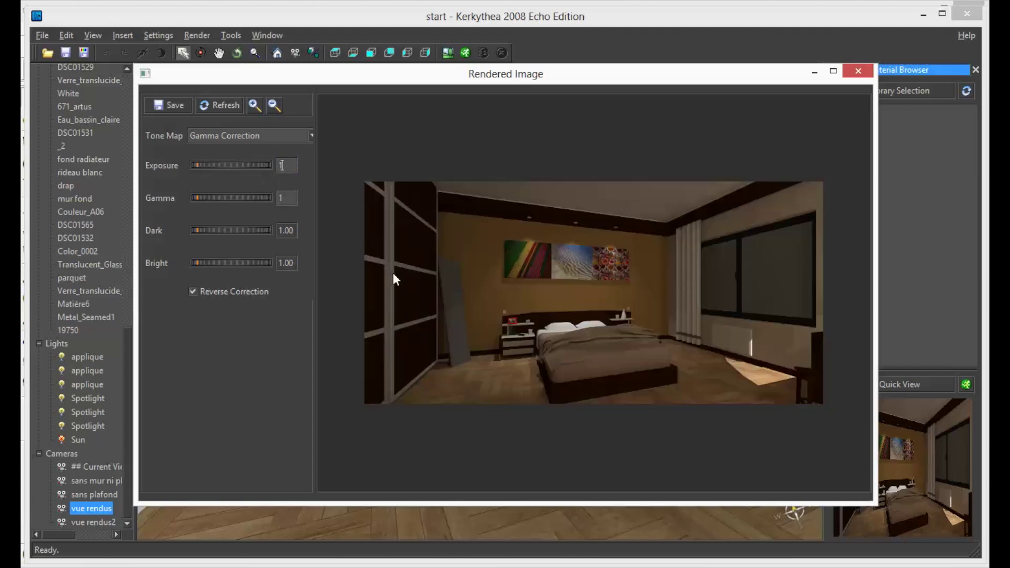
Save the render as PNG 'rendus initial' and close the image window
{"action": "left_click", "coordinate": [173, 105]}
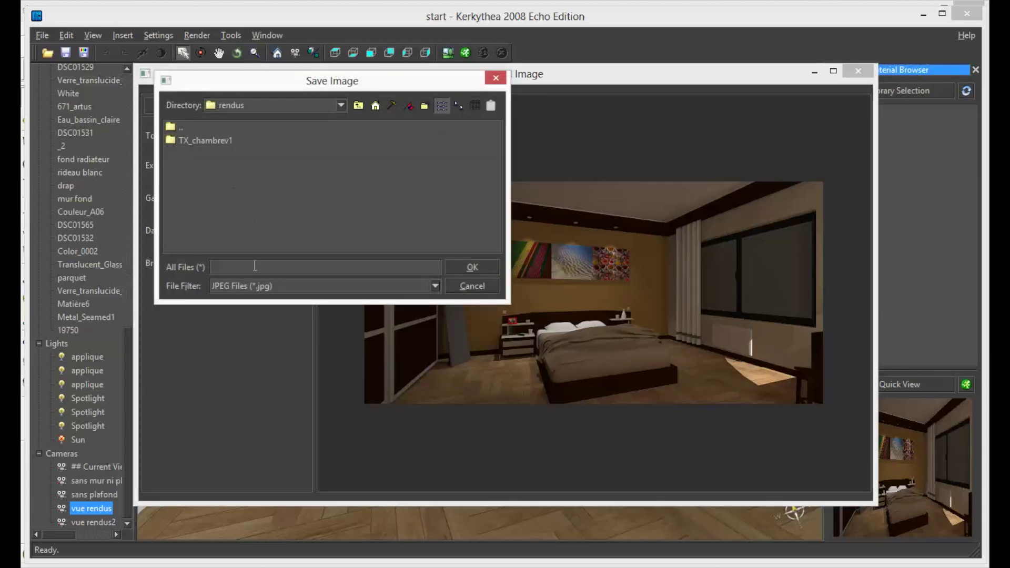
{"action": "left_click", "coordinate": [276, 286]}
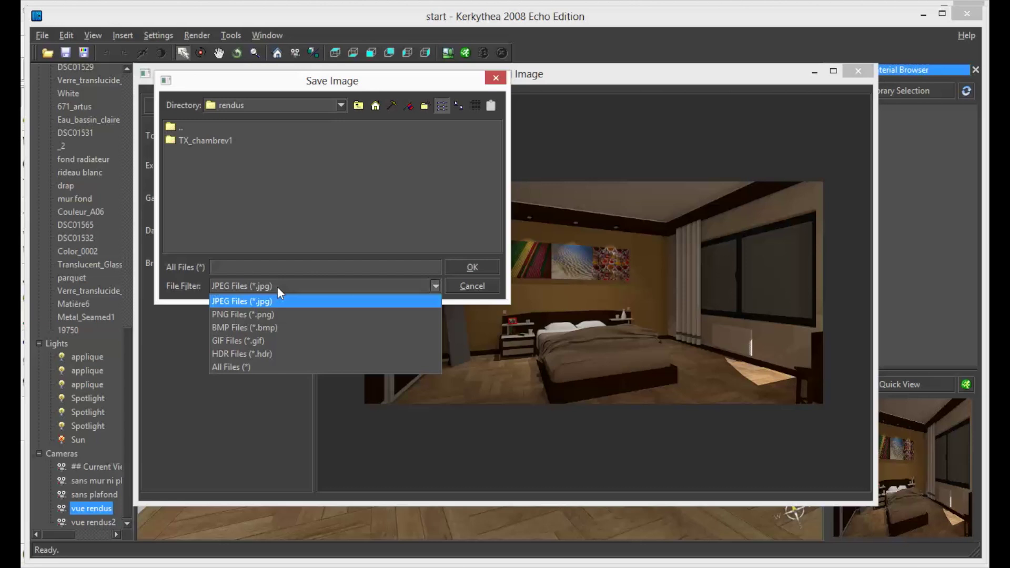
{"action": "left_click", "coordinate": [258, 314]}
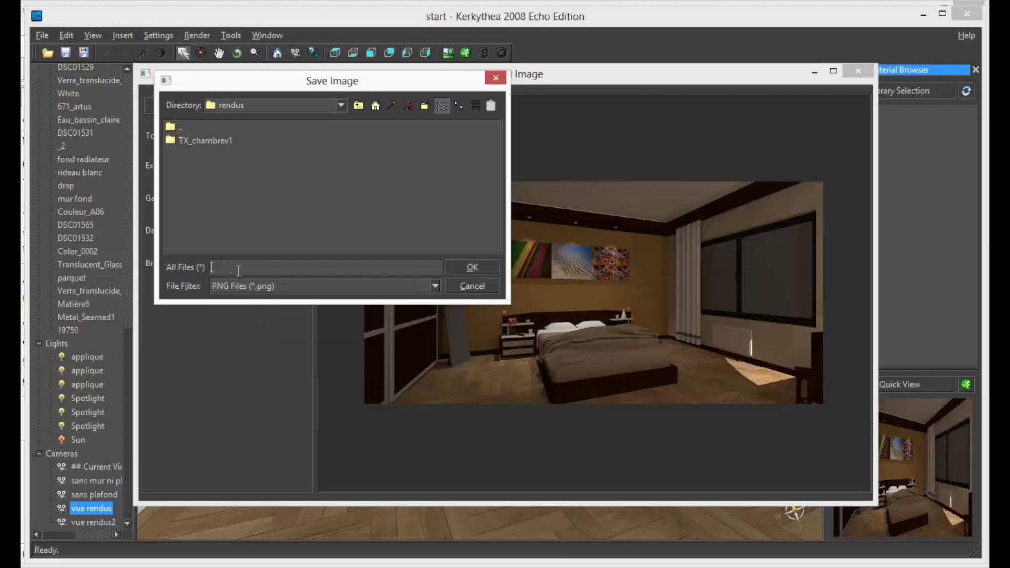
{"action": "left_click", "coordinate": [247, 272]}
{"action": "type", "text": "rendus "}
{"action": "type", "text": "initial"}
{"action": "left_click", "coordinate": [472, 268]}
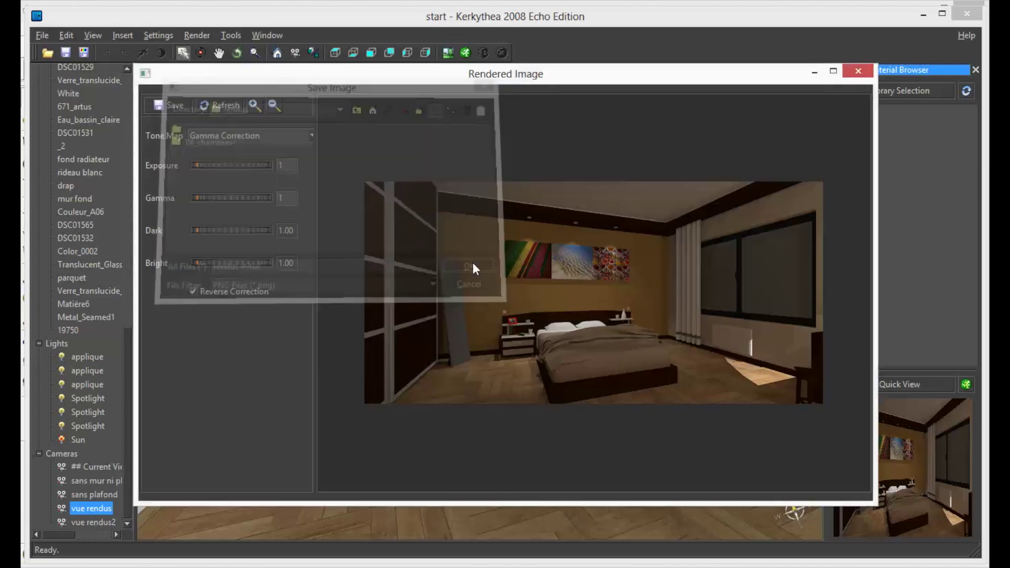
{"action": "left_click", "coordinate": [858, 71]}
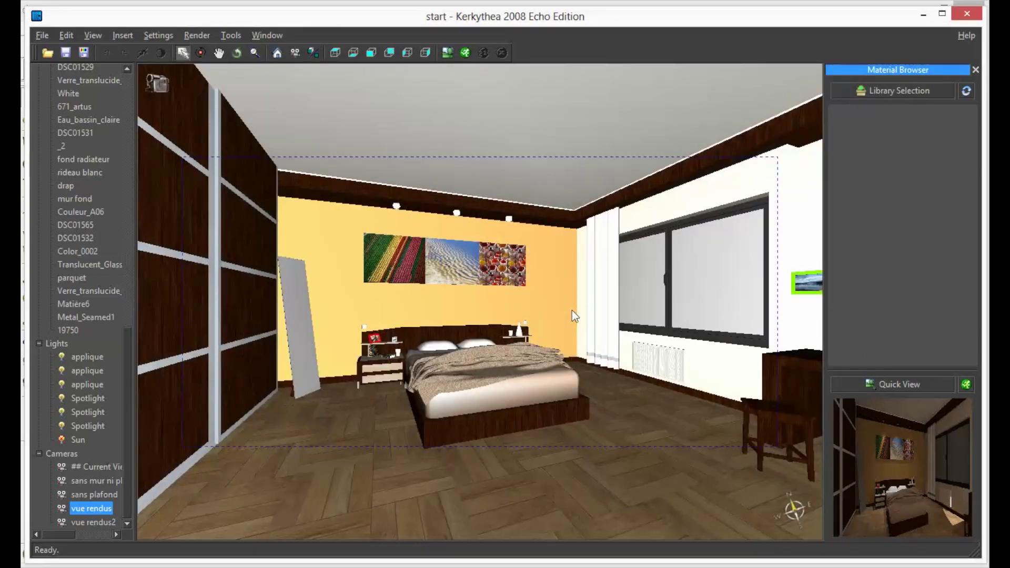